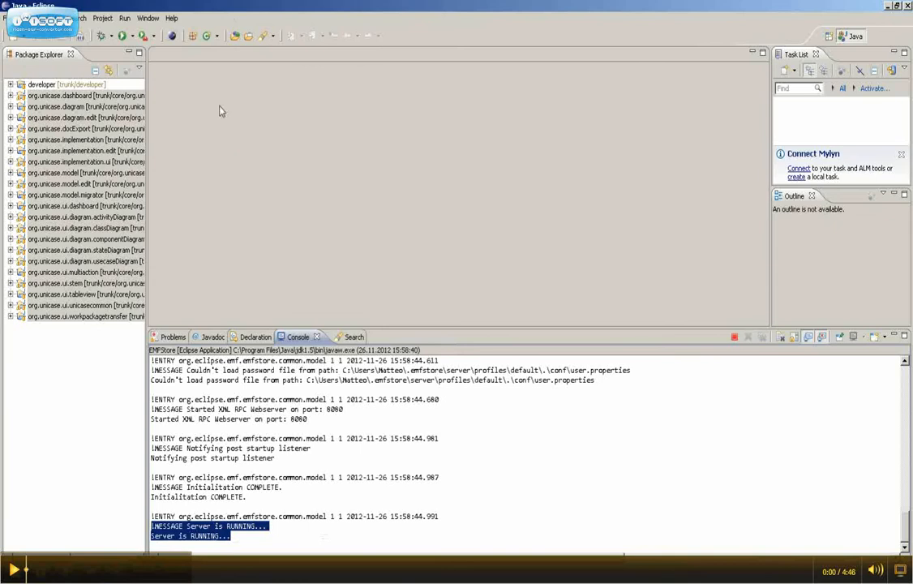
# Create a new Eclipse Application debug configuration named UNICASE
pyautogui.click(124, 19)
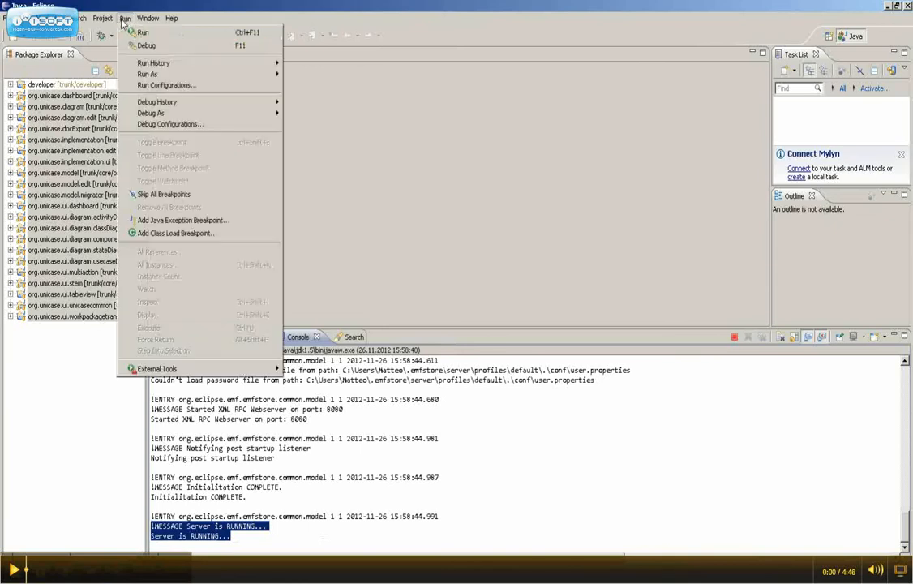
pyautogui.click(158, 126)
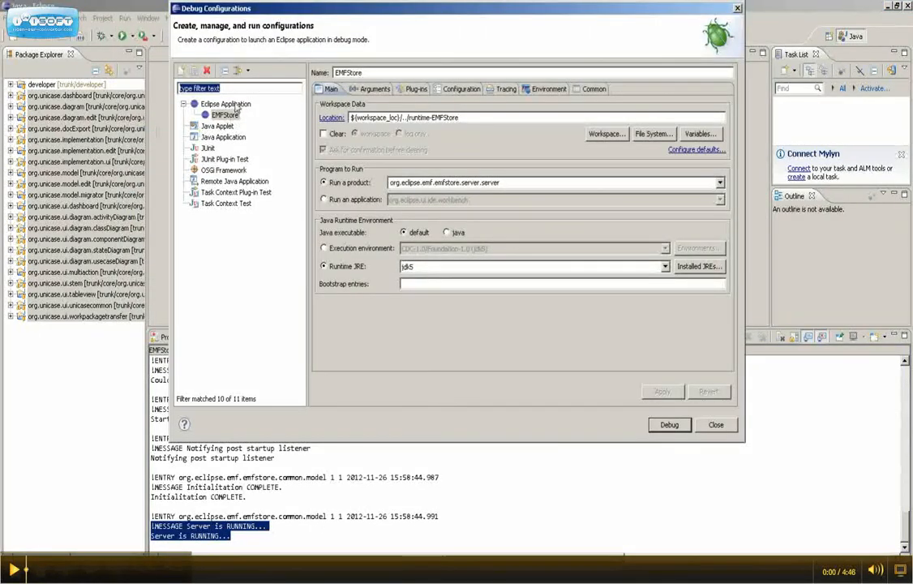
pyautogui.rightClick(240, 105)
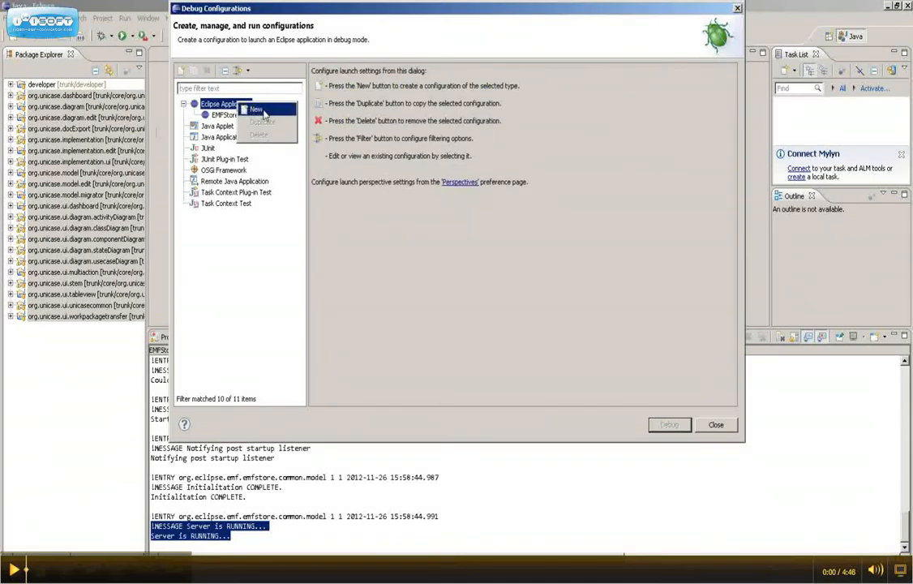
pyautogui.click(258, 110)
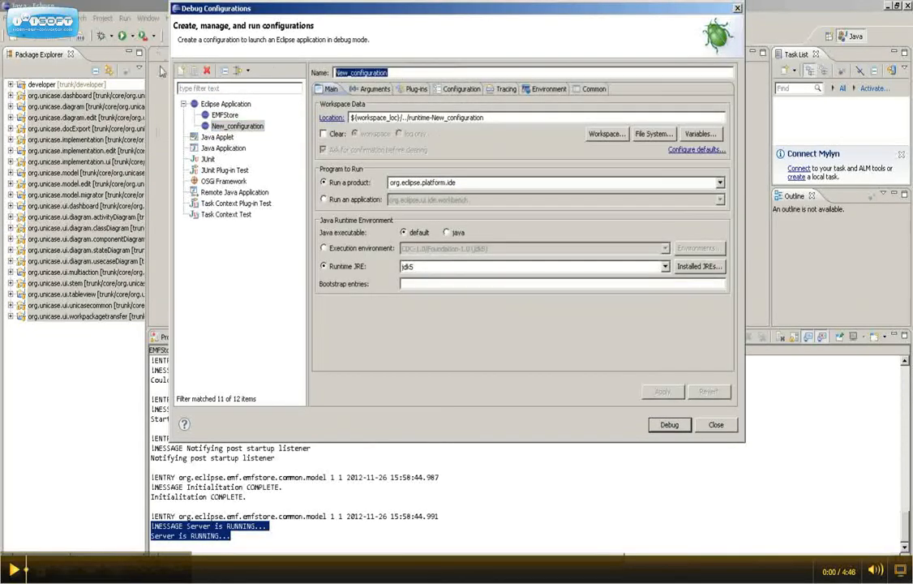
pyautogui.write('UNICASE')
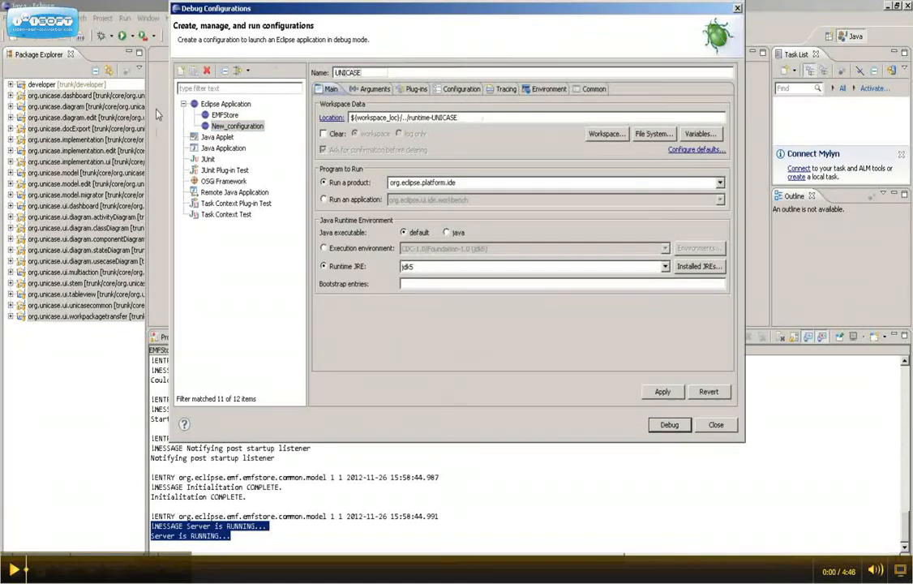
# Set the UNICASE configuration to launch with the plug-ins selected below only
pyautogui.click(414, 91)
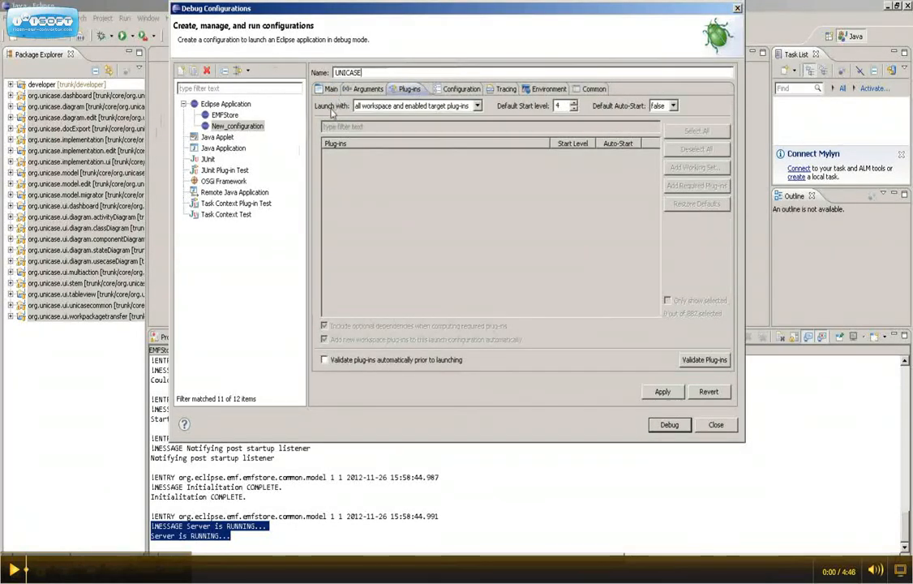
pyautogui.click(361, 106)
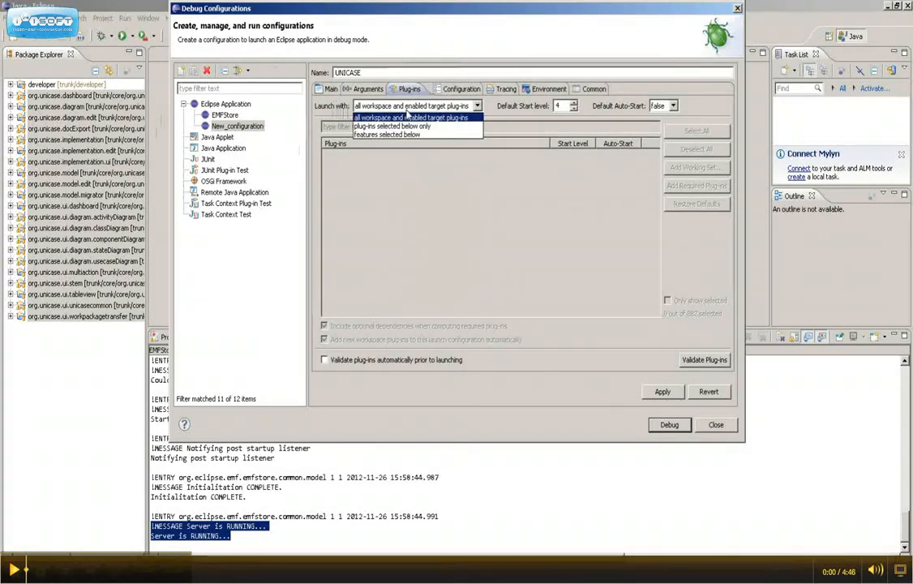
pyautogui.click(401, 127)
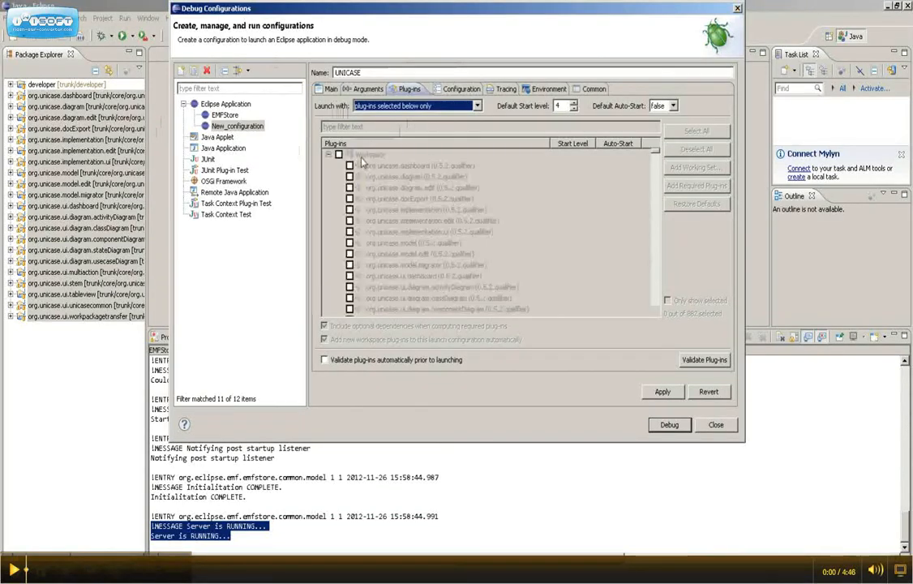
# Include all org.unicase workspace plug-ins in the launch, from org.unicase.dashboard through org.unicase.ui.workpackagetransfer
pyautogui.click(350, 176)
pyautogui.click(350, 188)
pyautogui.click(350, 198)
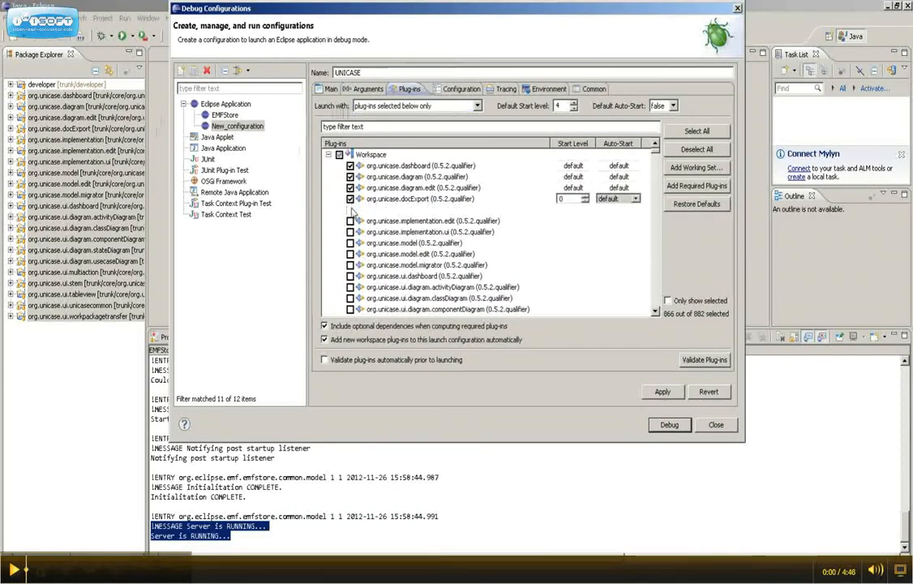
pyautogui.click(351, 209)
pyautogui.click(350, 221)
pyautogui.click(351, 231)
pyautogui.click(351, 243)
pyautogui.click(350, 254)
pyautogui.click(350, 265)
pyautogui.click(351, 276)
pyautogui.click(350, 287)
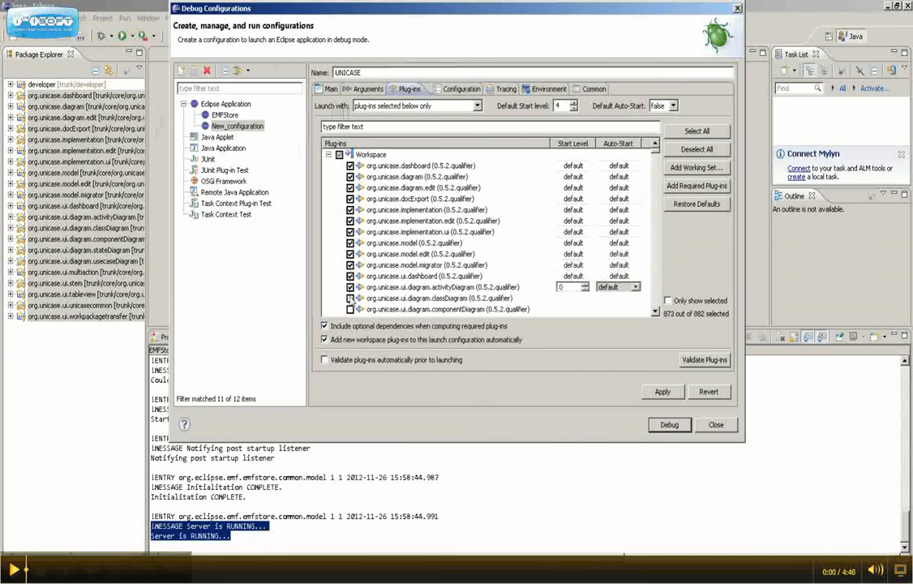
pyautogui.click(350, 298)
pyautogui.click(350, 309)
pyautogui.scroll(-3, 365, 280)
pyautogui.click(350, 221)
pyautogui.click(350, 232)
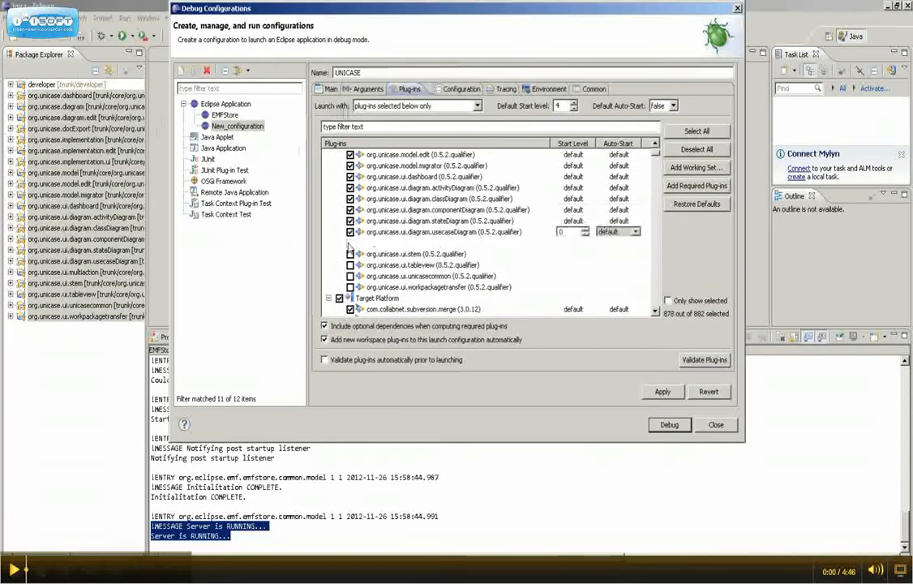
pyautogui.click(351, 243)
pyautogui.click(351, 254)
pyautogui.click(351, 265)
pyautogui.click(350, 276)
pyautogui.click(350, 287)
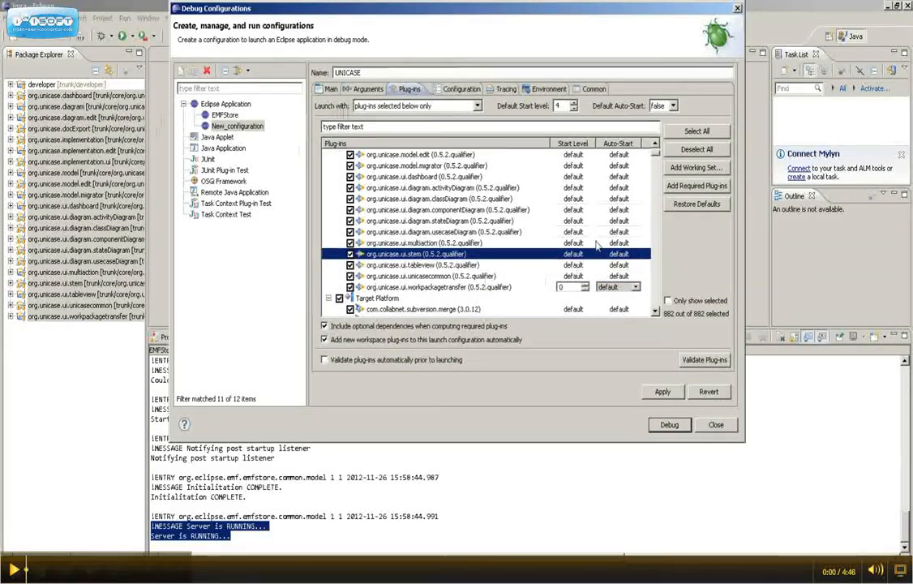
# Add the required plug-ins to the UNICASE configuration, apply the changes and launch it in debug mode
pyautogui.click(702, 188)
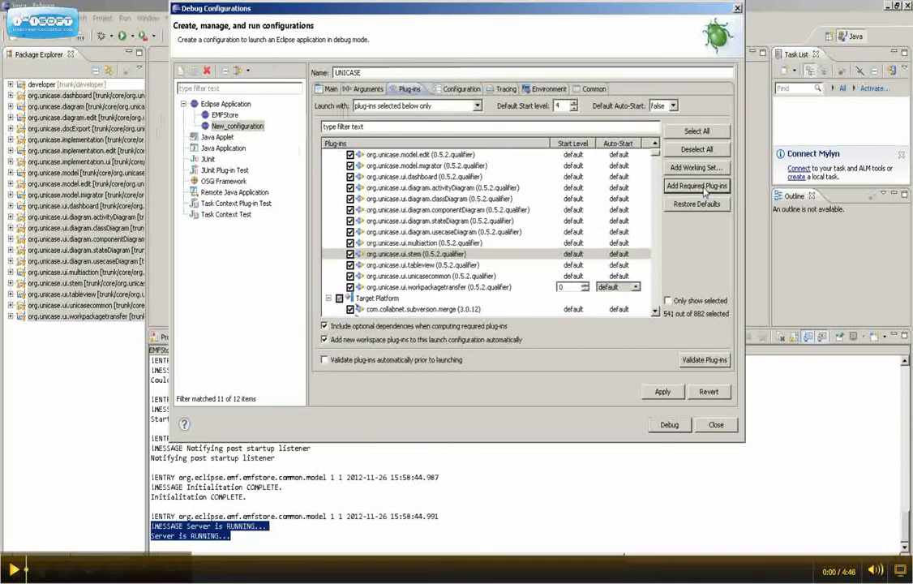
pyautogui.click(653, 392)
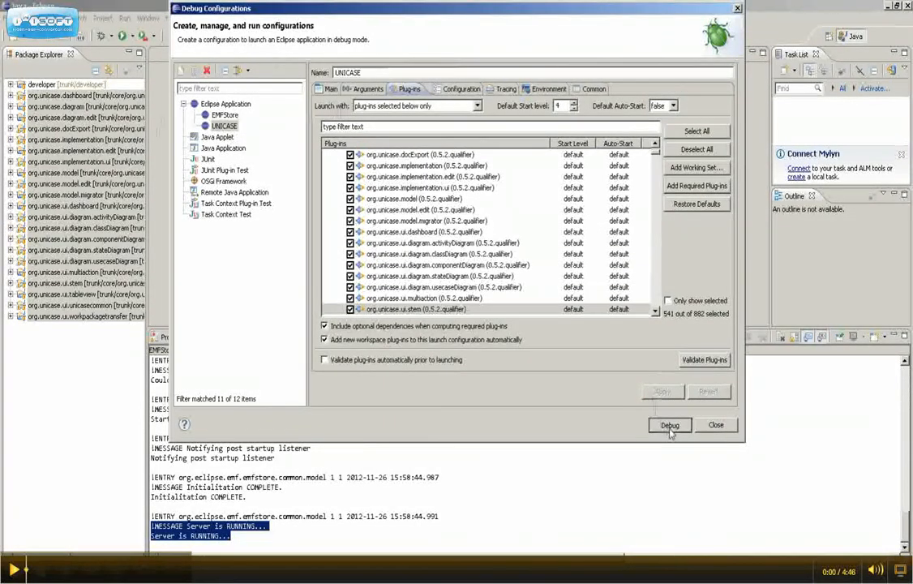
pyautogui.click(670, 428)
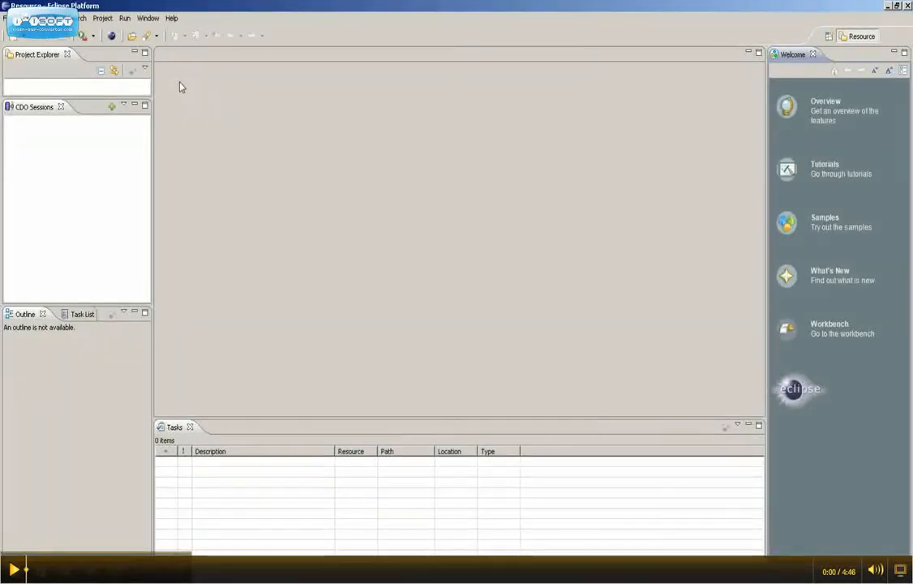
# Open the Unicase perspective in the launched Eclipse Platform instance
pyautogui.click(148, 19)
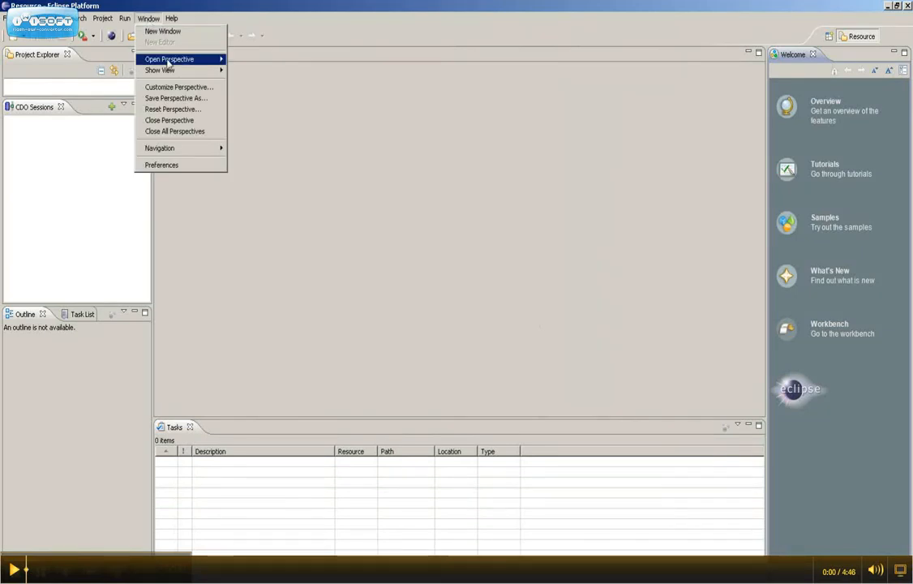
pyautogui.moveTo(185, 65)
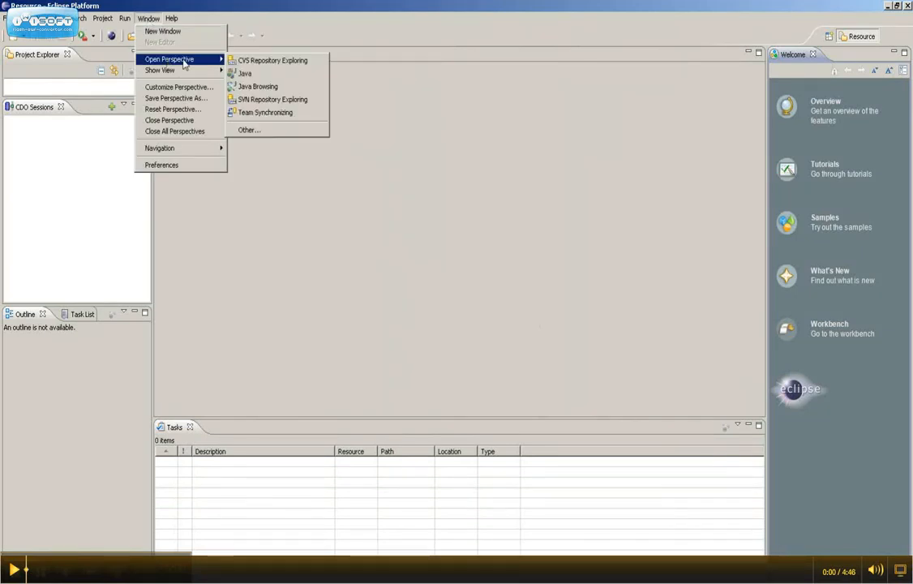
pyautogui.click(255, 131)
pyautogui.click(389, 300)
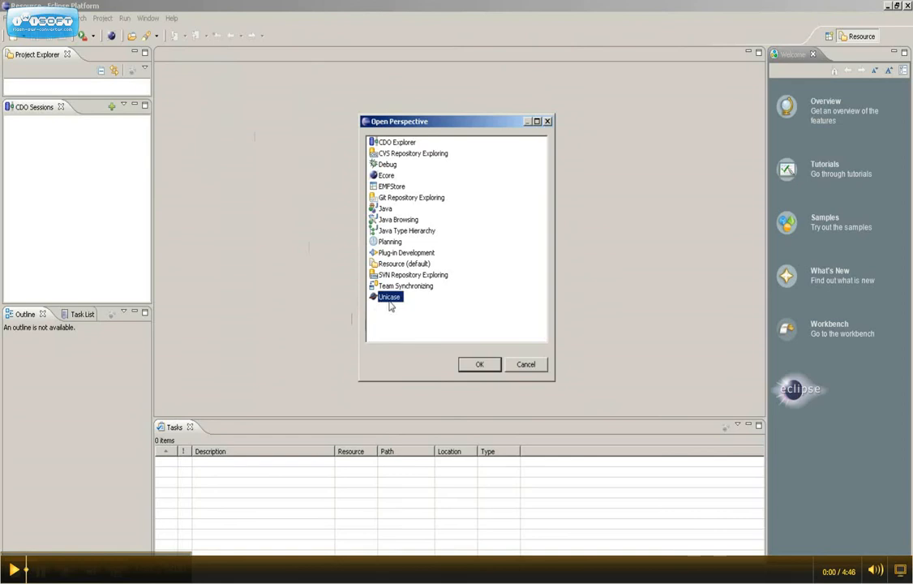
pyautogui.click(478, 365)
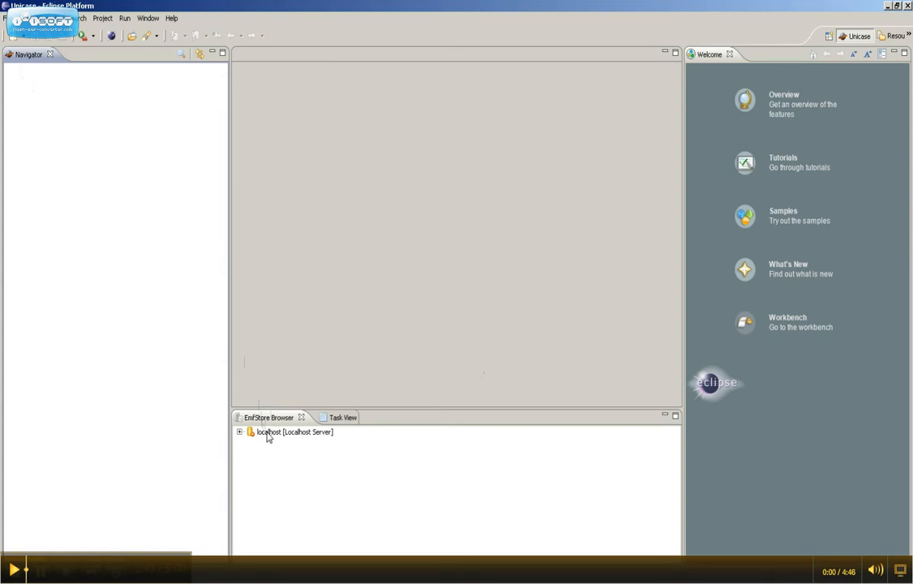
# Log in to the localhost EMFStore server by entering the account password for the preset username
pyautogui.rightClick(268, 436)
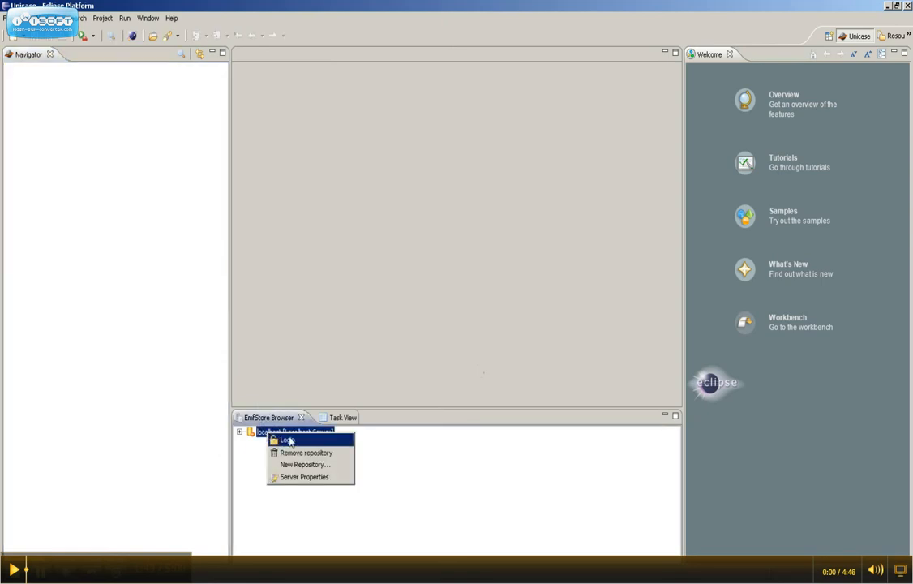
pyautogui.click(292, 440)
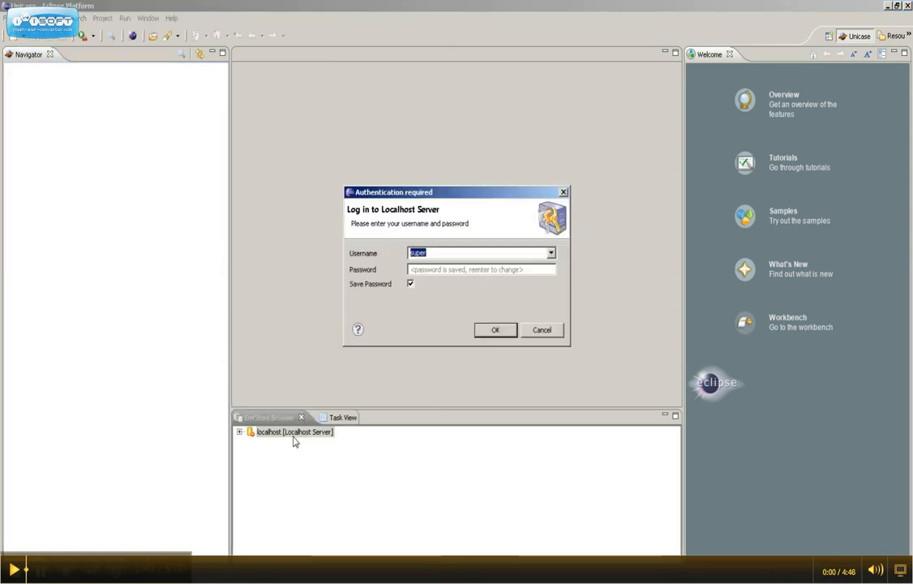
pyautogui.click(438, 270)
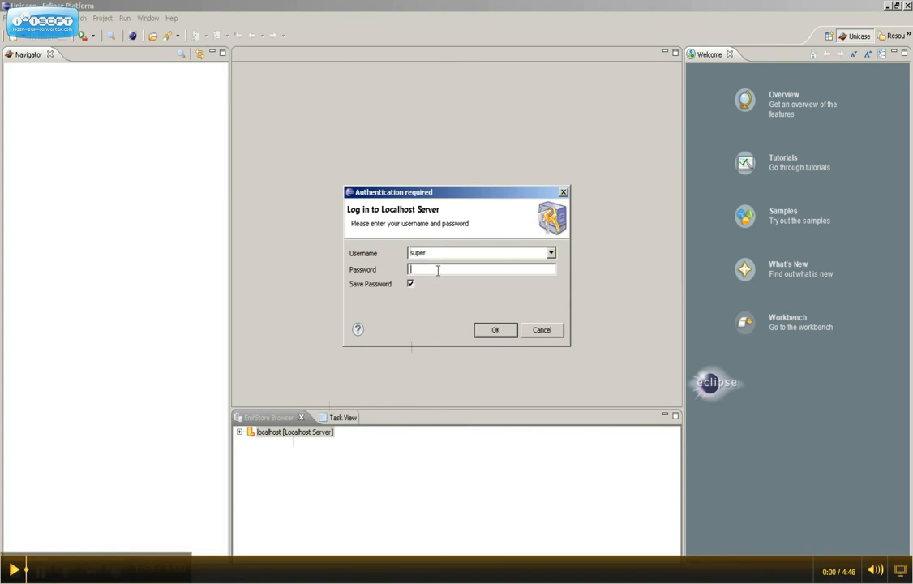
pyautogui.write('s')
pyautogui.click(492, 327)
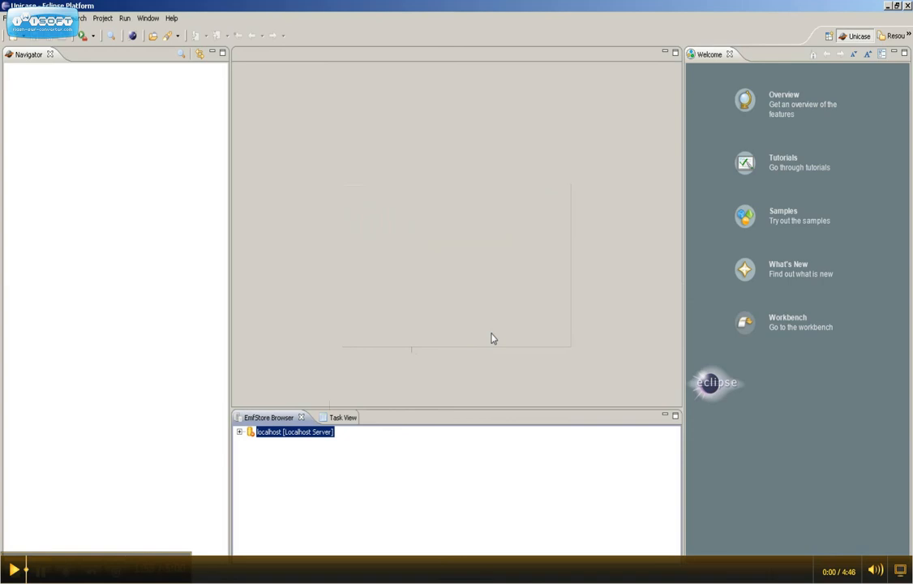
# Create a project named MyProject on the localhost server with the description "This is my project."
pyautogui.rightClick(269, 433)
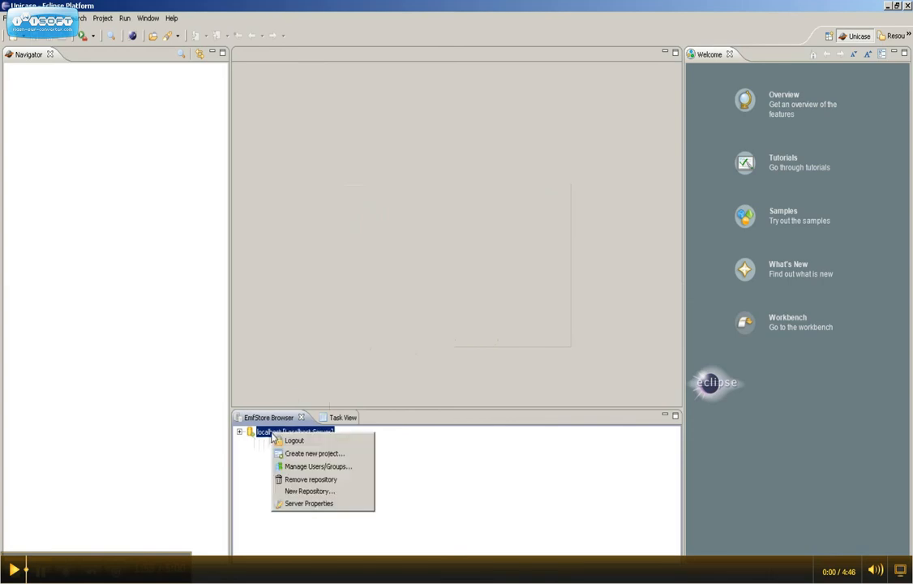
pyautogui.click(317, 456)
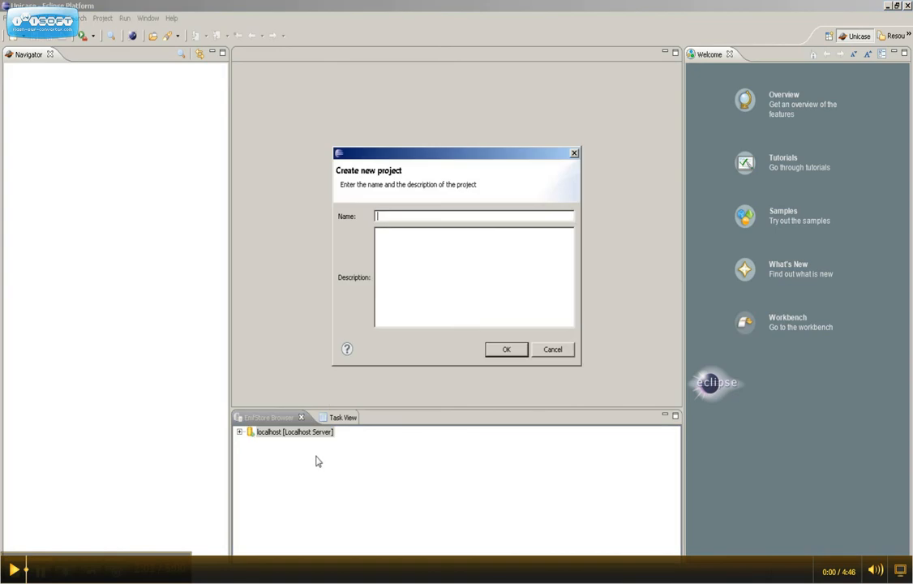
pyautogui.write('My')
pyautogui.write(' is my')
pyautogui.write(' project.')
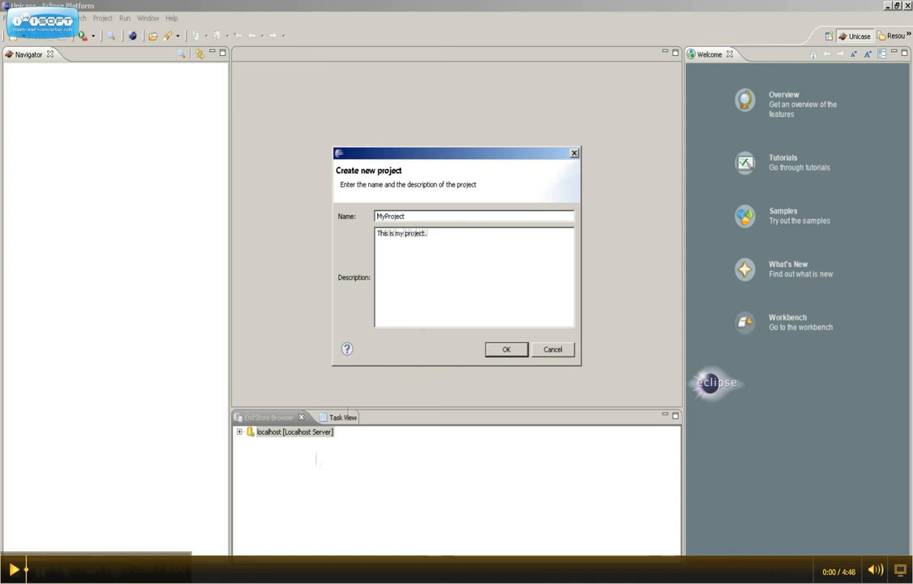
pyautogui.click(496, 354)
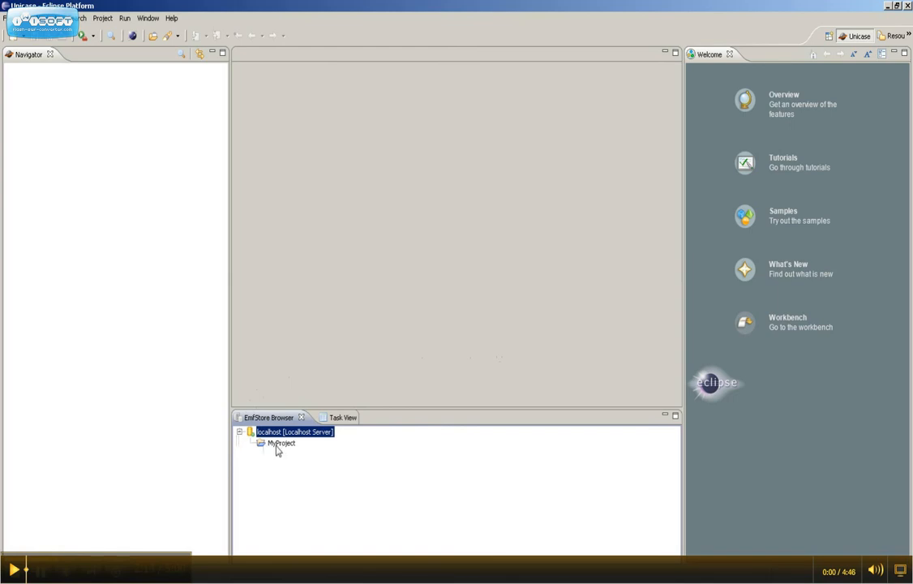
# Check out MyProject from the localhost server using the saved login credentials
pyautogui.rightClick(276, 446)
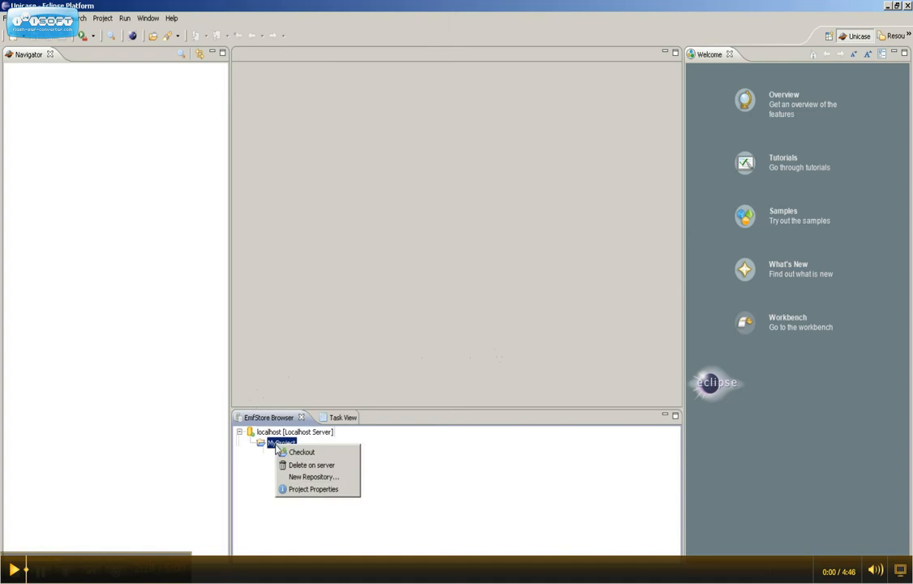
pyautogui.click(305, 453)
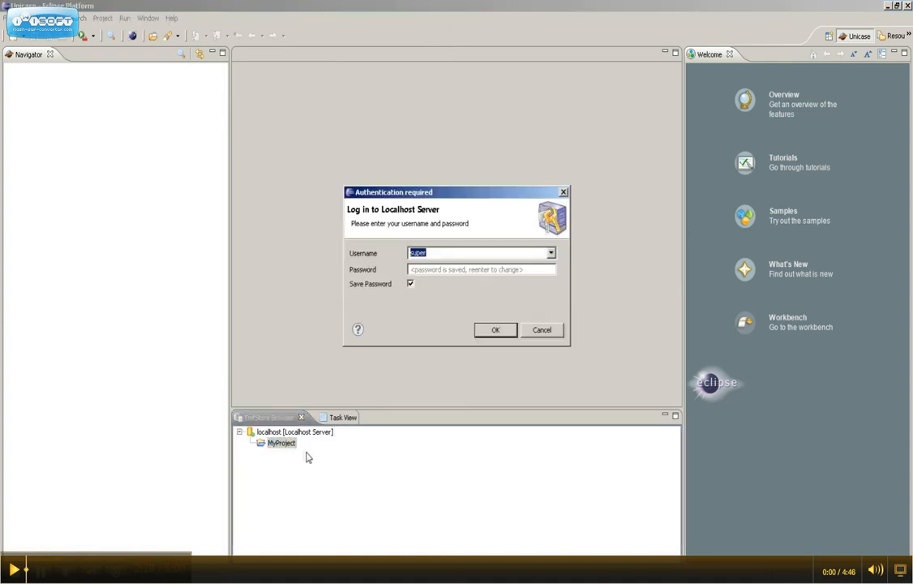
pyautogui.click(496, 331)
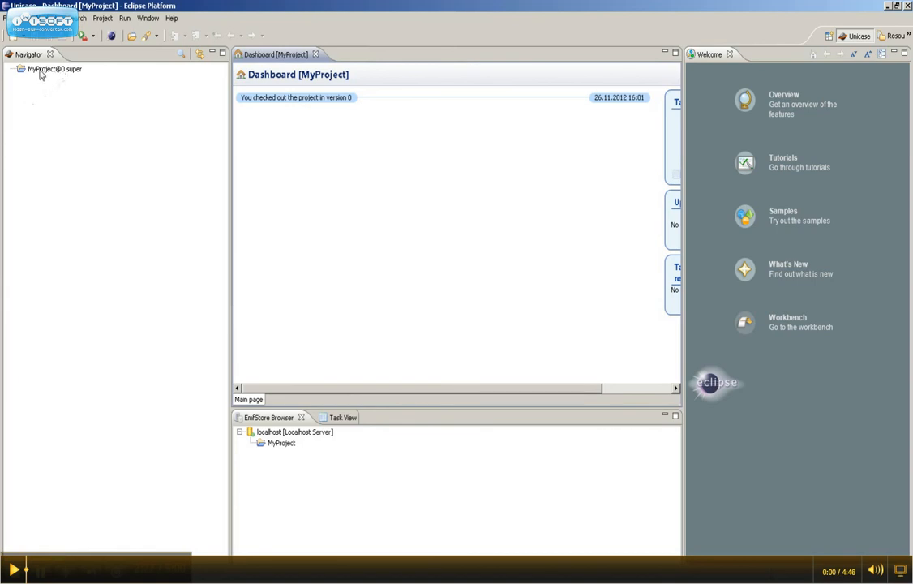
# Add a new document to the checked-out MyProject and expand the project tree
pyautogui.rightClick(40, 73)
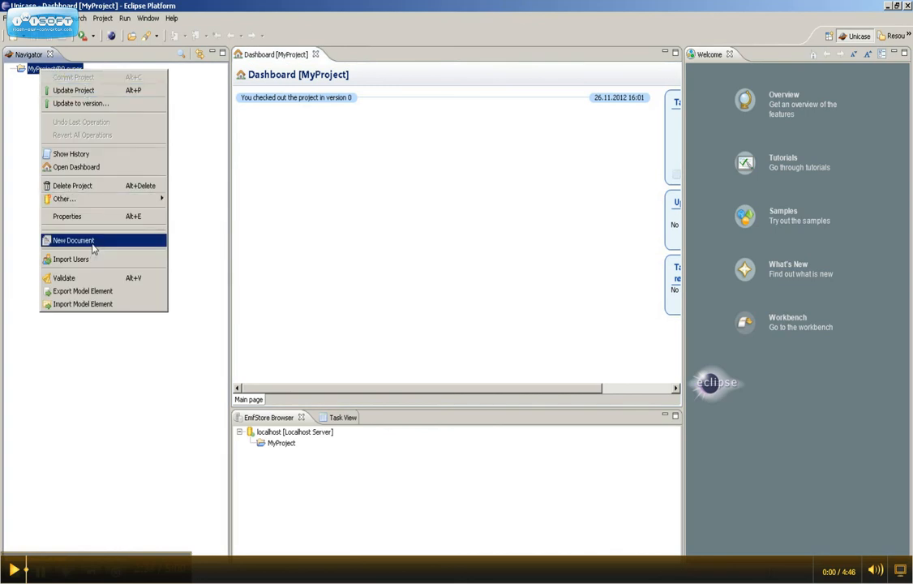
pyautogui.click(93, 240)
pyautogui.click(13, 70)
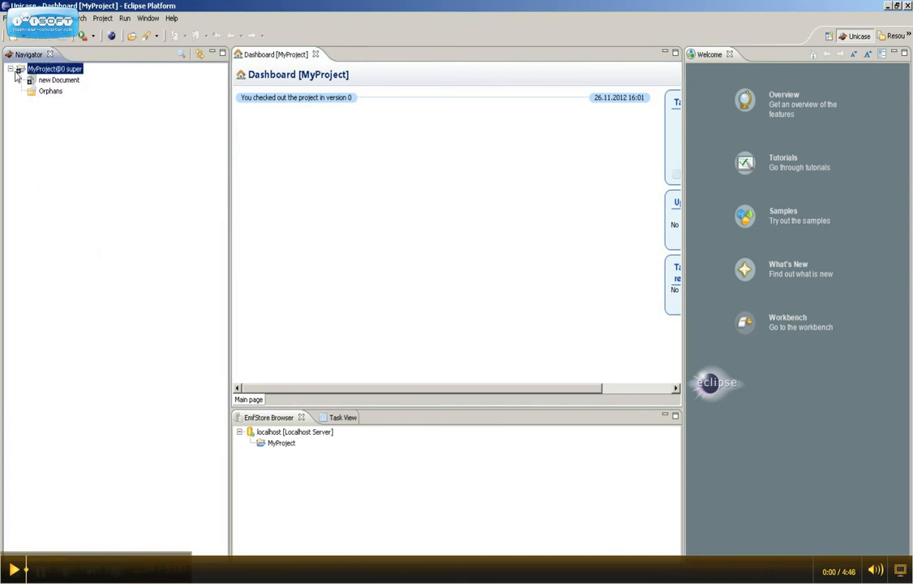
# Add a new leaf section to the new document and expand the document in the tree
pyautogui.rightClick(53, 81)
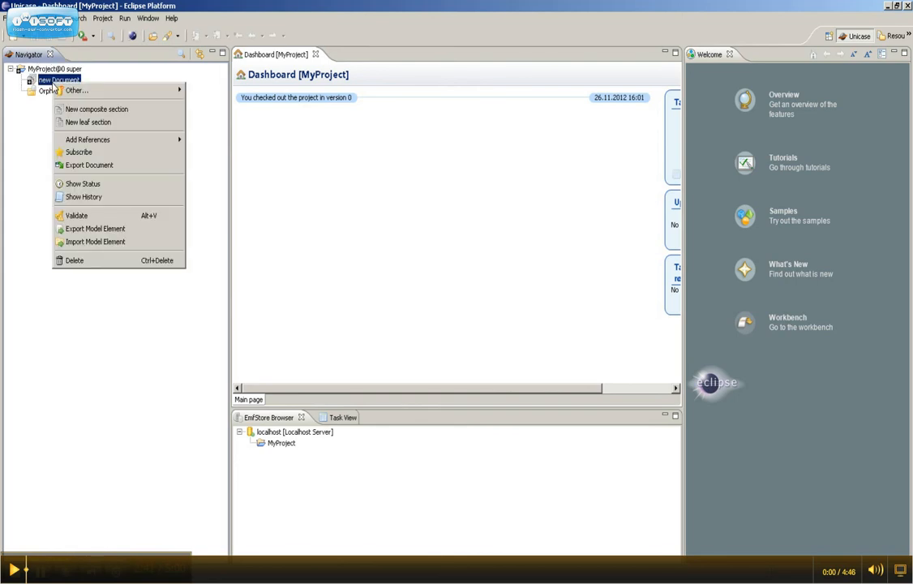
pyautogui.click(91, 124)
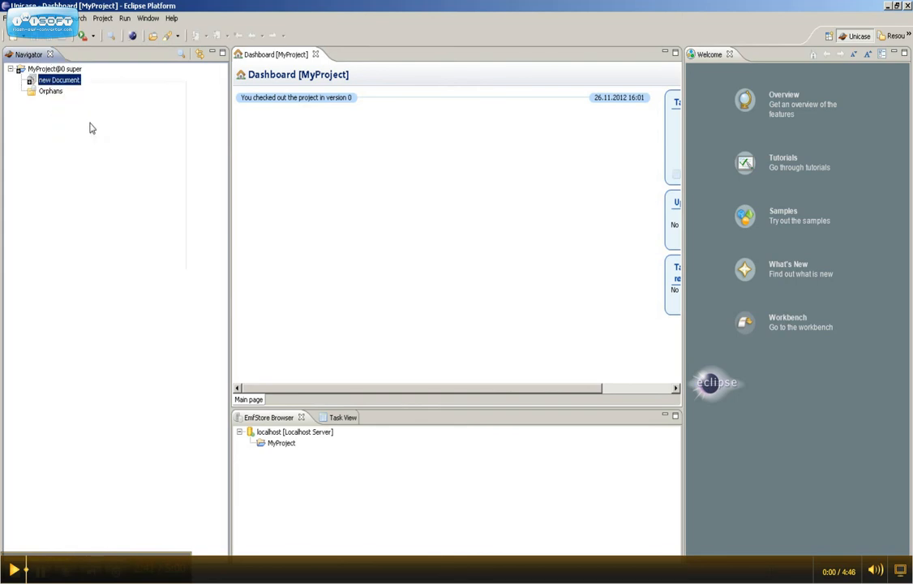
pyautogui.click(29, 80)
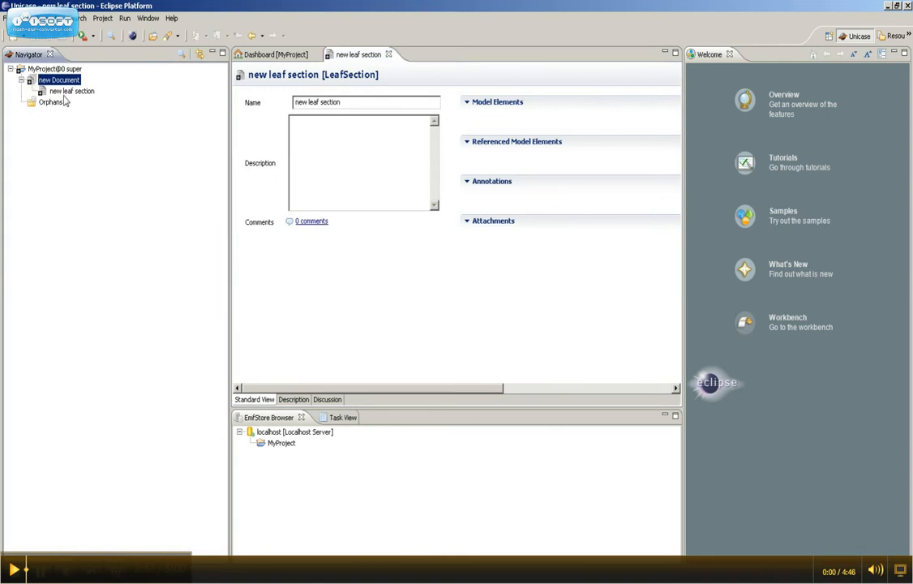
# Add a new BugReport model element to the new leaf section and expand the section in the project tree
pyautogui.click(71, 91)
pyautogui.rightClick(78, 94)
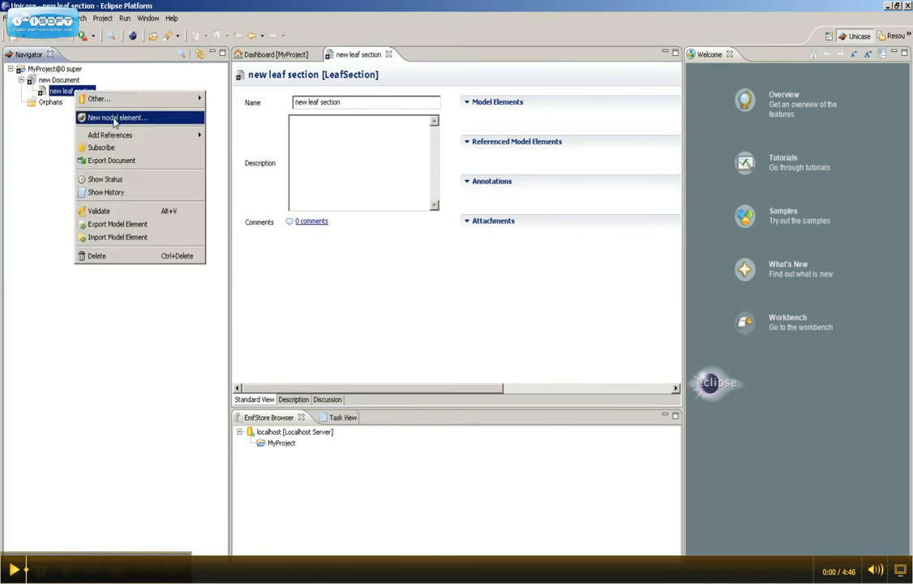
pyautogui.click(115, 121)
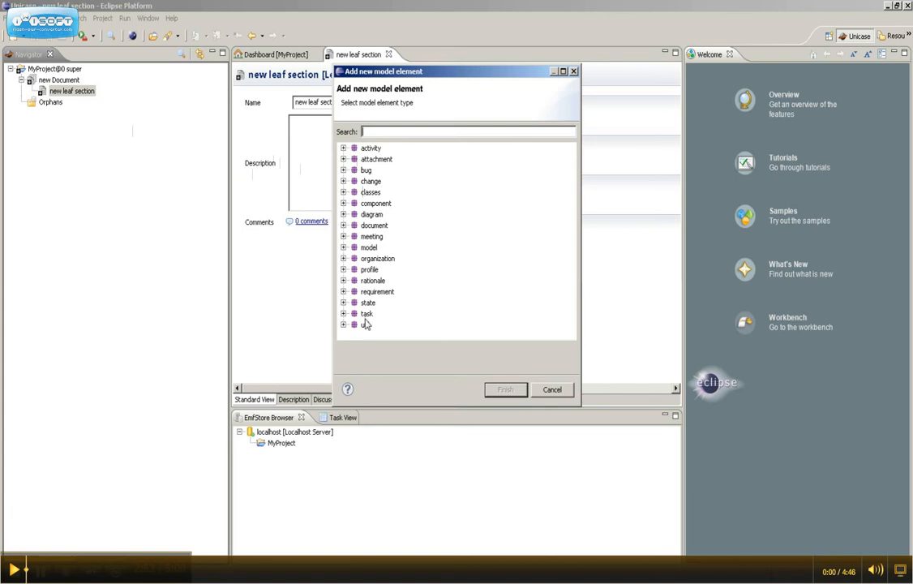
pyautogui.click(343, 171)
pyautogui.click(386, 181)
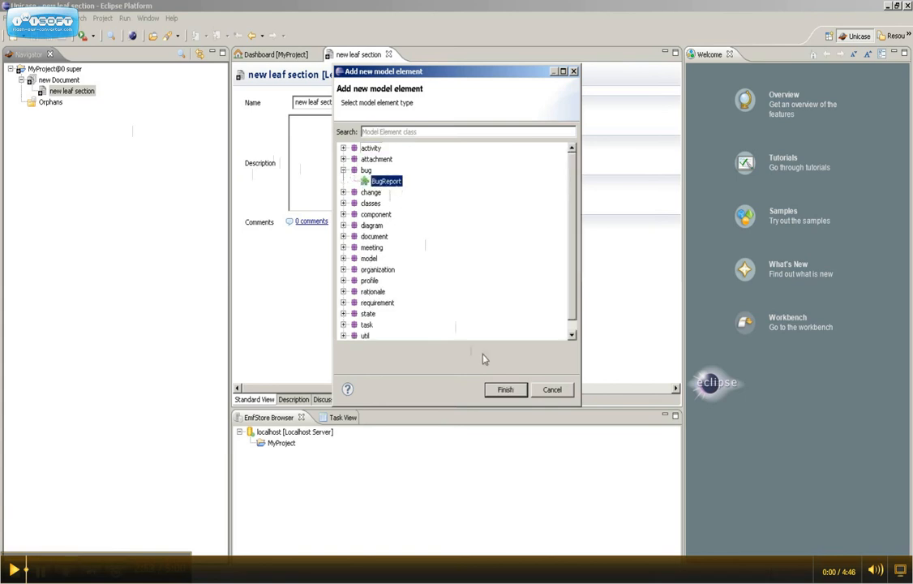
pyautogui.click(506, 391)
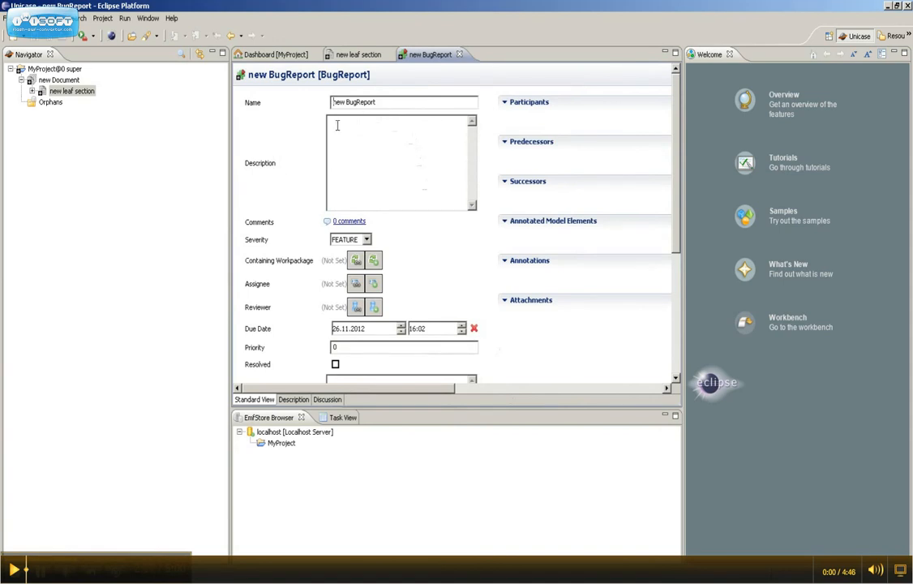
pyautogui.click(32, 91)
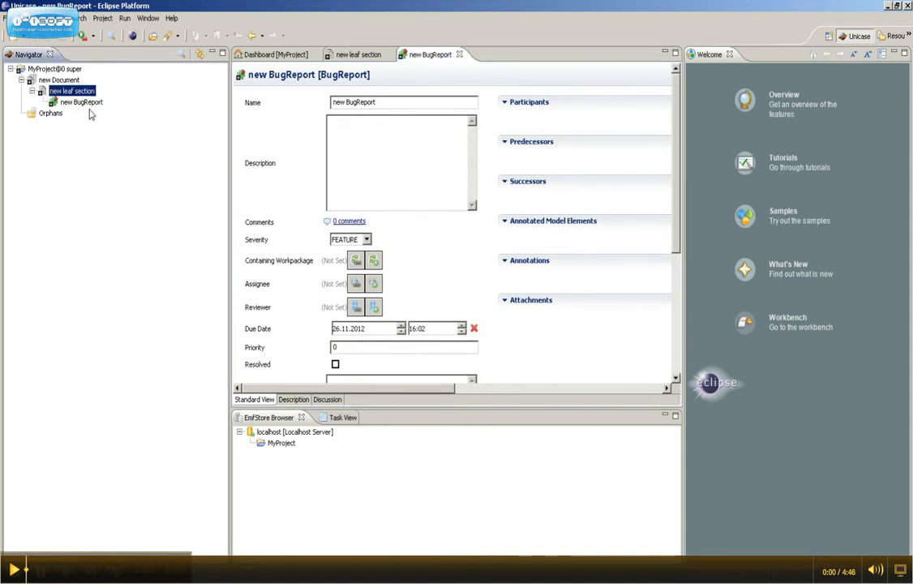
# Commit the local changes of MyProject to the server with the log message "Added a new bug report."
pyautogui.rightClick(51, 71)
pyautogui.click(81, 75)
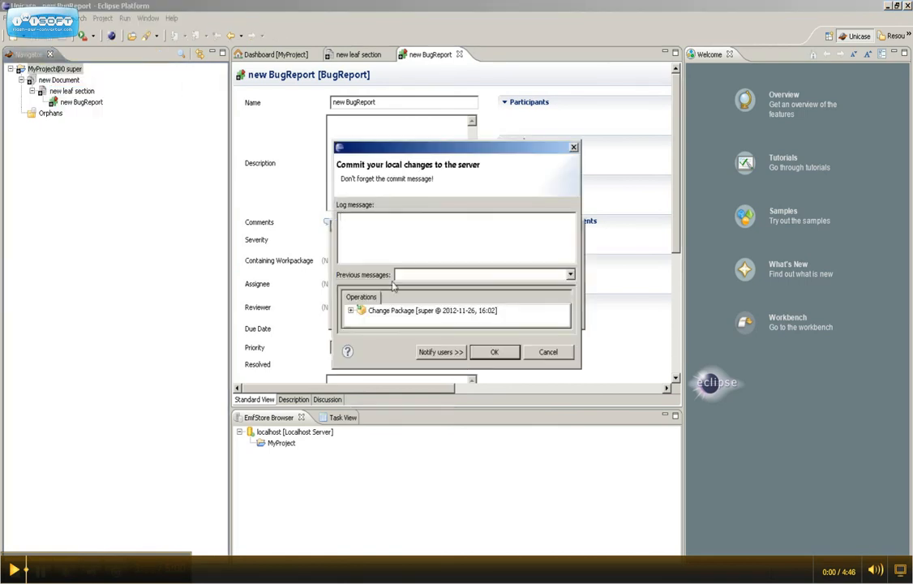
pyautogui.write('Added a new bug report.')
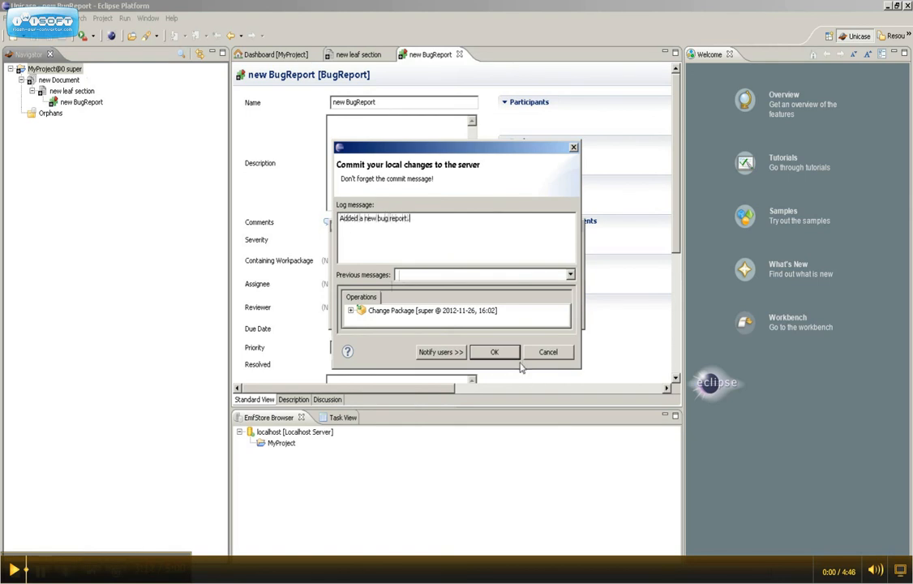
pyautogui.click(501, 353)
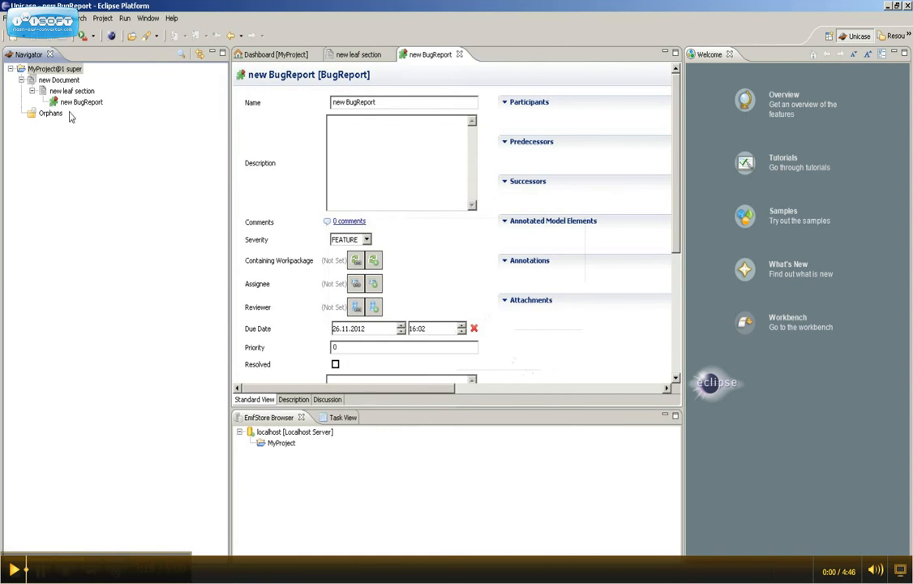
pyautogui.rightClick(70, 69)
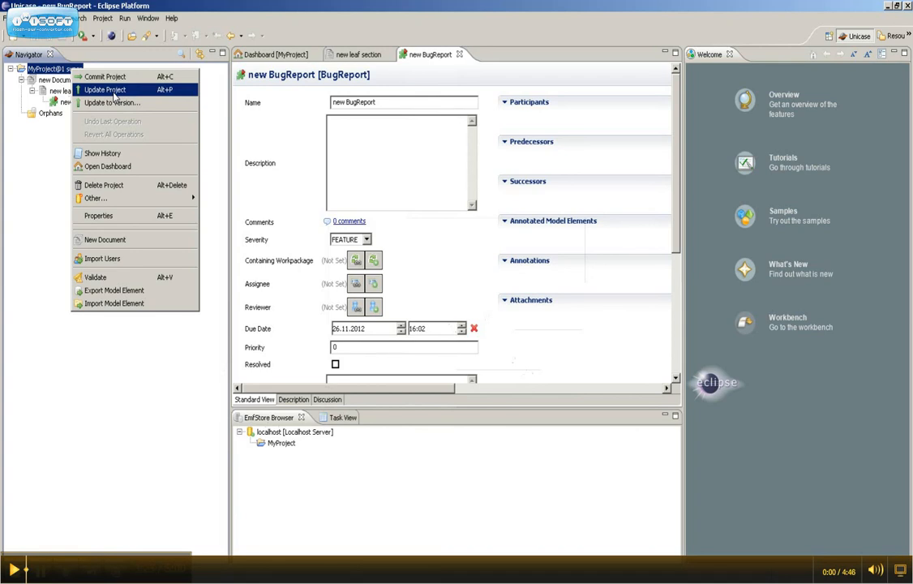
pyautogui.click(150, 357)
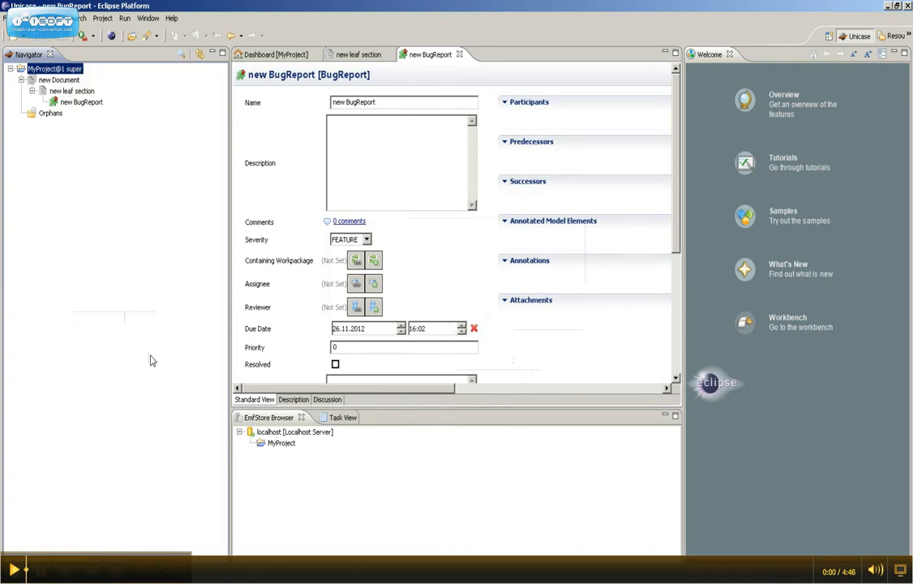
# Create a user on the localhost server named MyUser with the description "This is my user."
pyautogui.rightClick(272, 432)
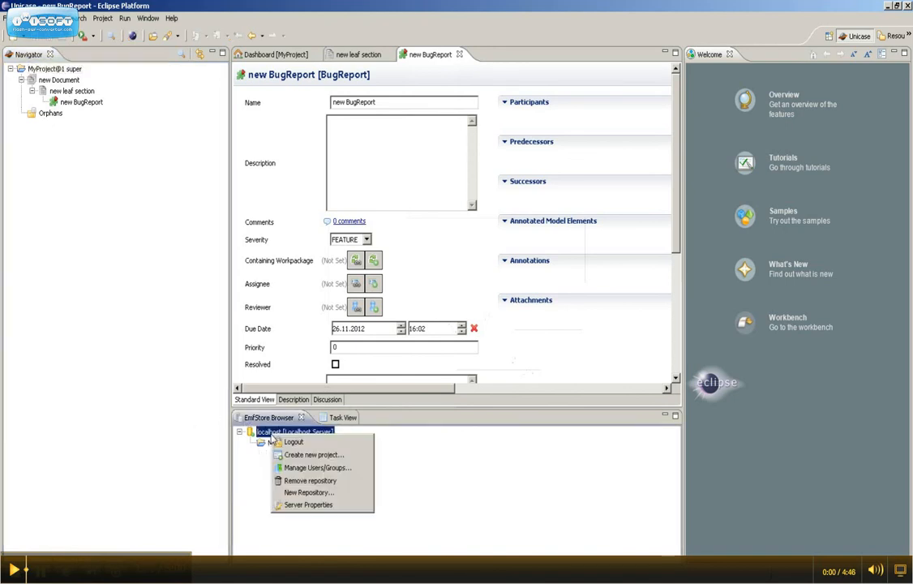
pyautogui.click(338, 469)
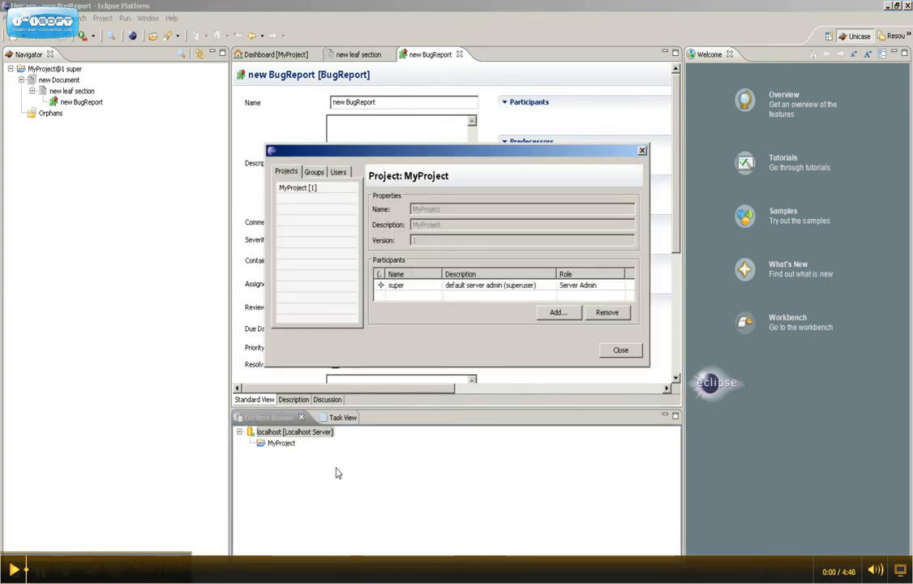
pyautogui.click(337, 172)
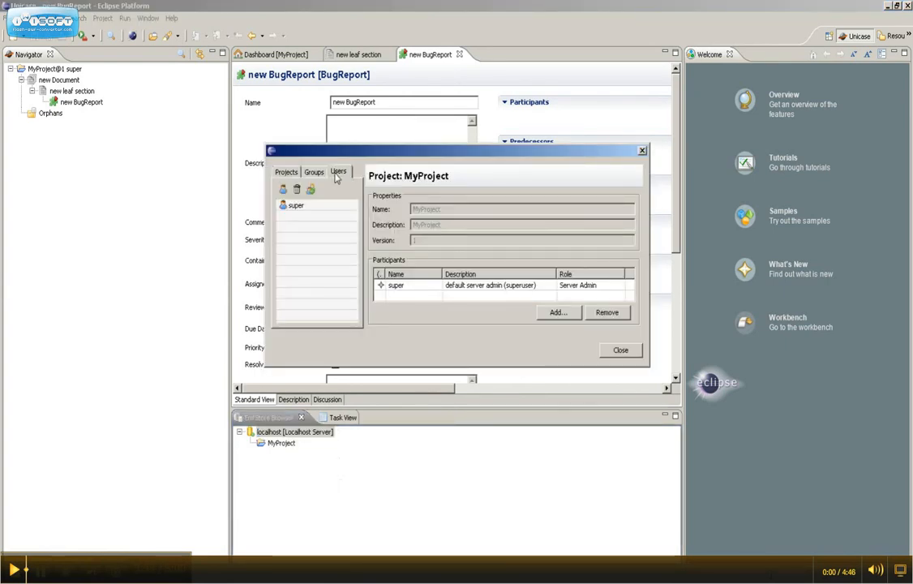
pyautogui.click(284, 189)
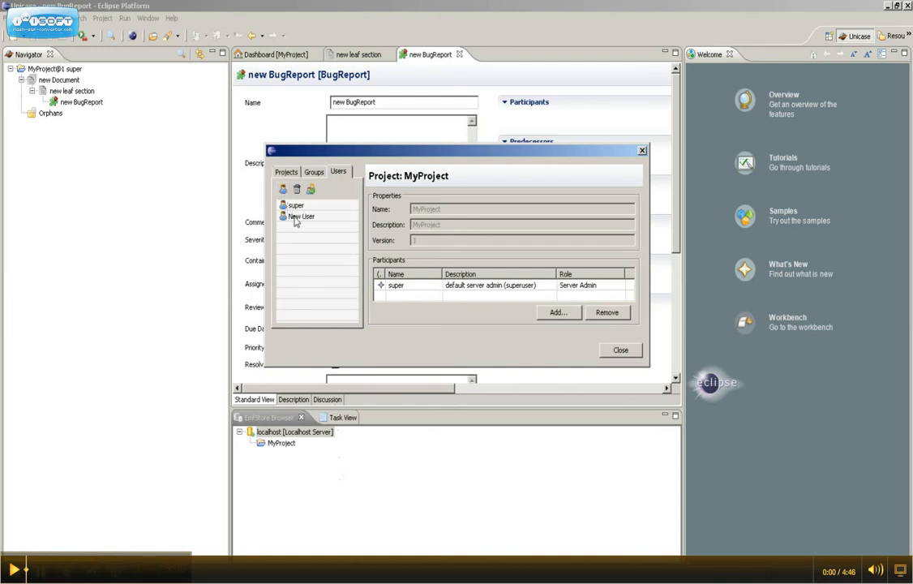
pyautogui.click(296, 217)
pyautogui.tripleClick(427, 209)
pyautogui.write('M')
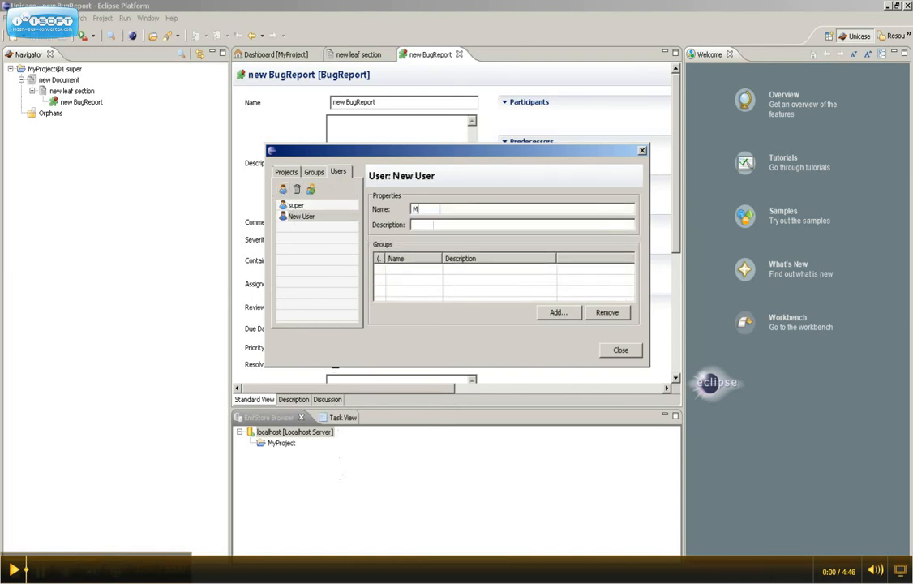
pyautogui.write('yUser')
pyautogui.press('Tab')
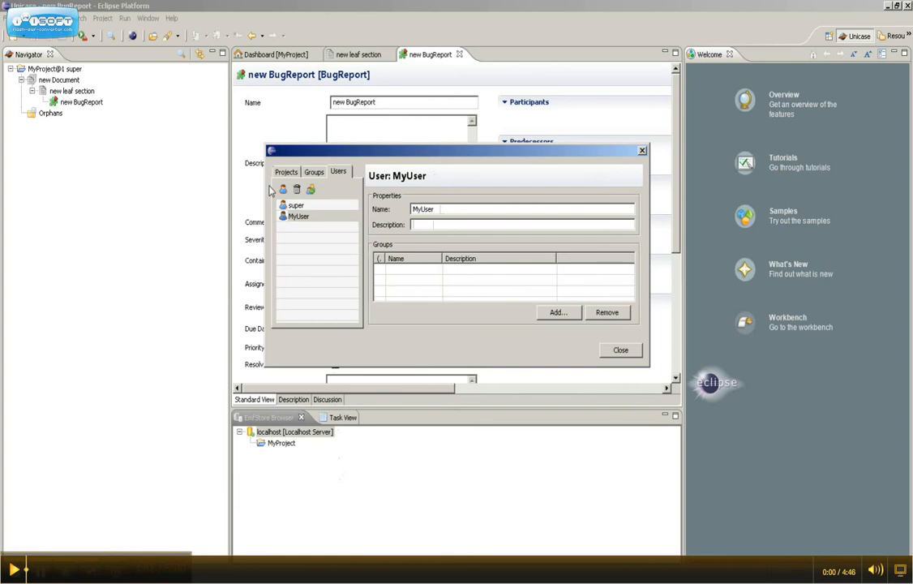
pyautogui.write('This is my user.')
# Add MyUser as a participant of MyProject in the server's user management
pyautogui.click(287, 172)
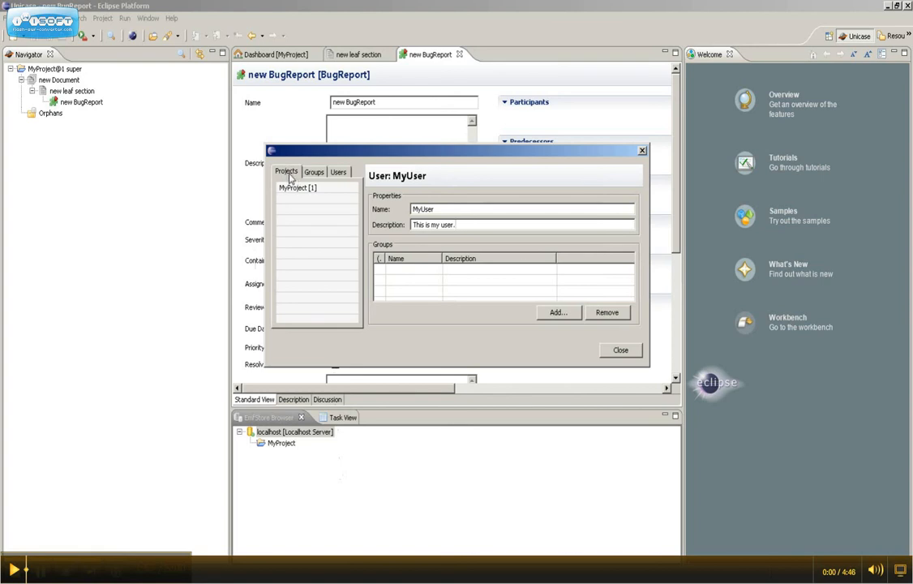
pyautogui.click(298, 191)
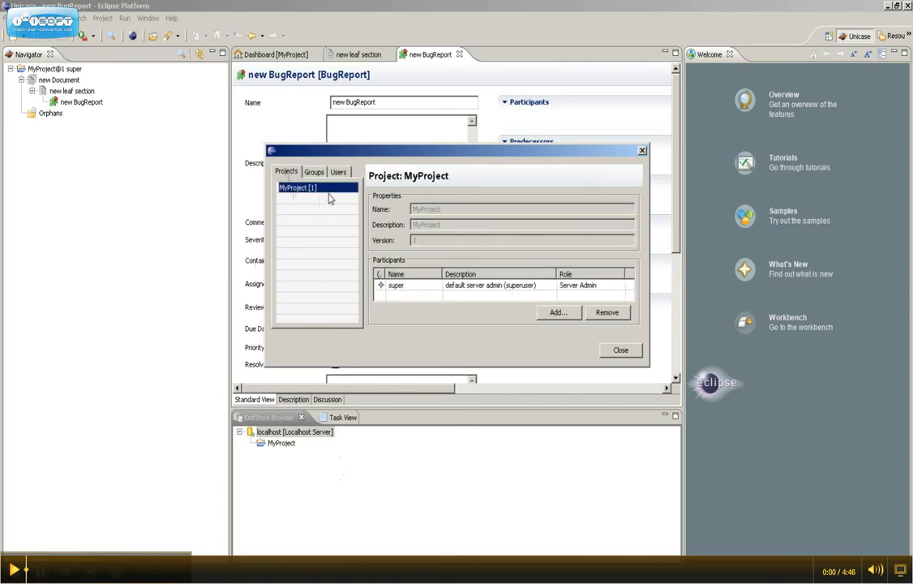
pyautogui.click(558, 313)
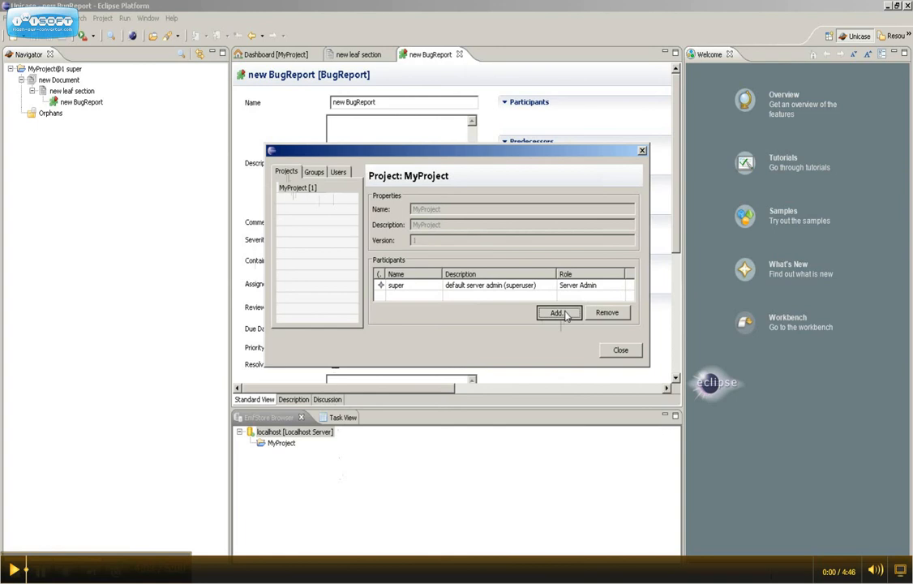
pyautogui.doubleClick(395, 154)
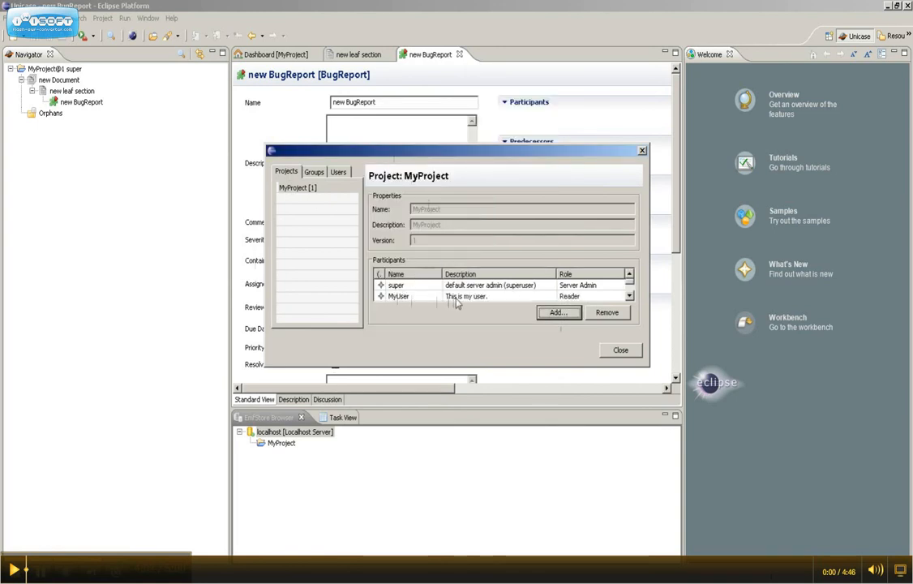
# Choose the Reader role for MyUser in MyProject and close the user management dialog
pyautogui.click(610, 312)
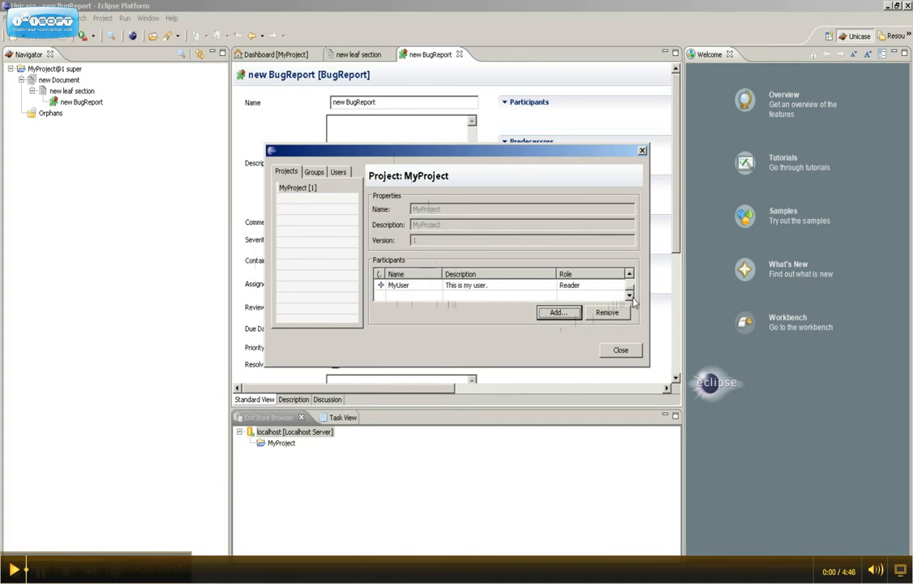
pyautogui.click(624, 287)
pyautogui.click(619, 284)
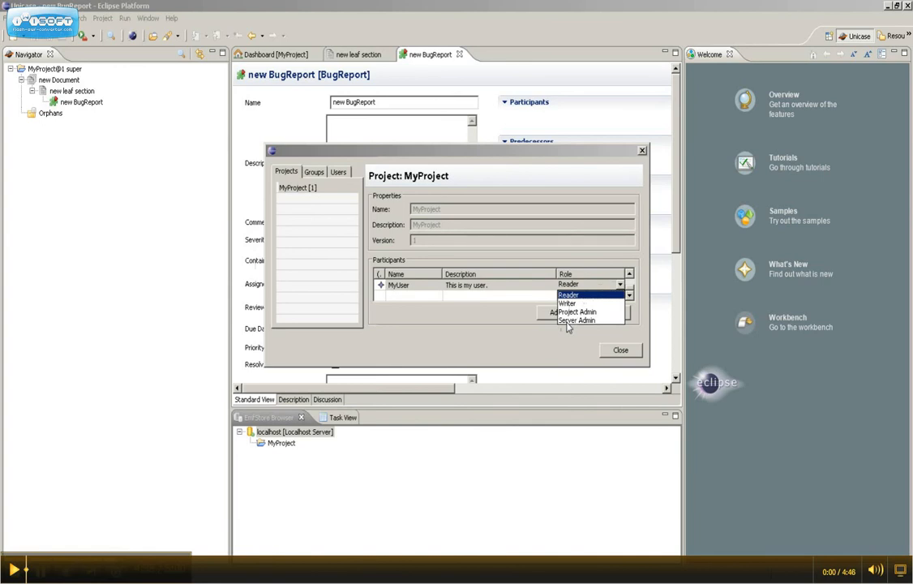
pyautogui.click(574, 296)
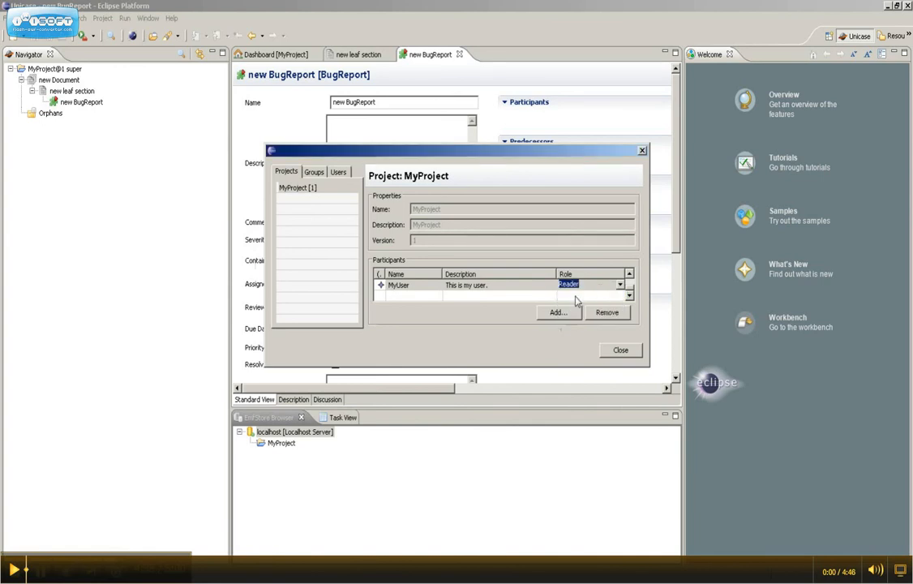
pyautogui.click(617, 350)
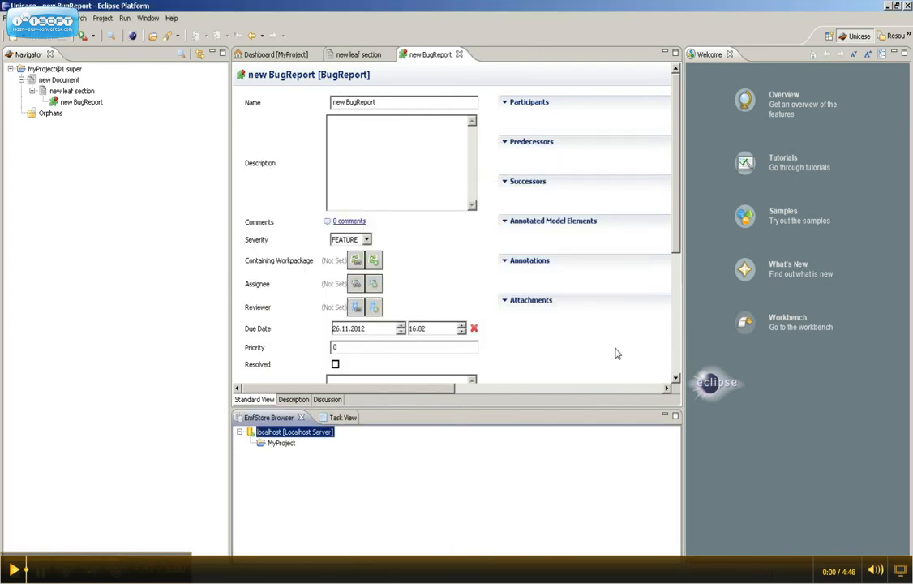